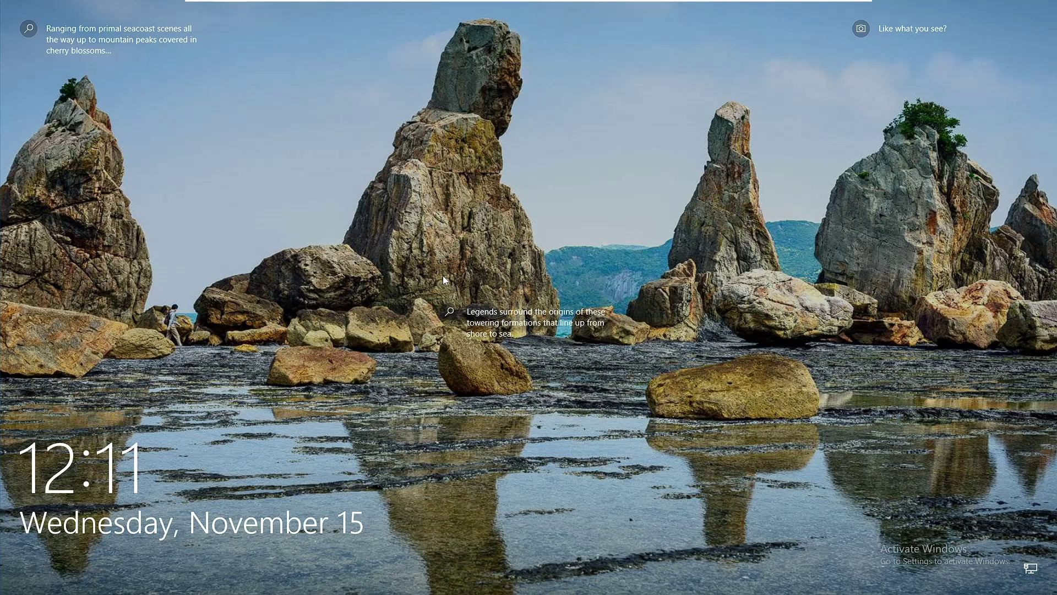
# - Dismiss the Windows lock picture to show the password sign-in box
pyautogui.click(447, 277)
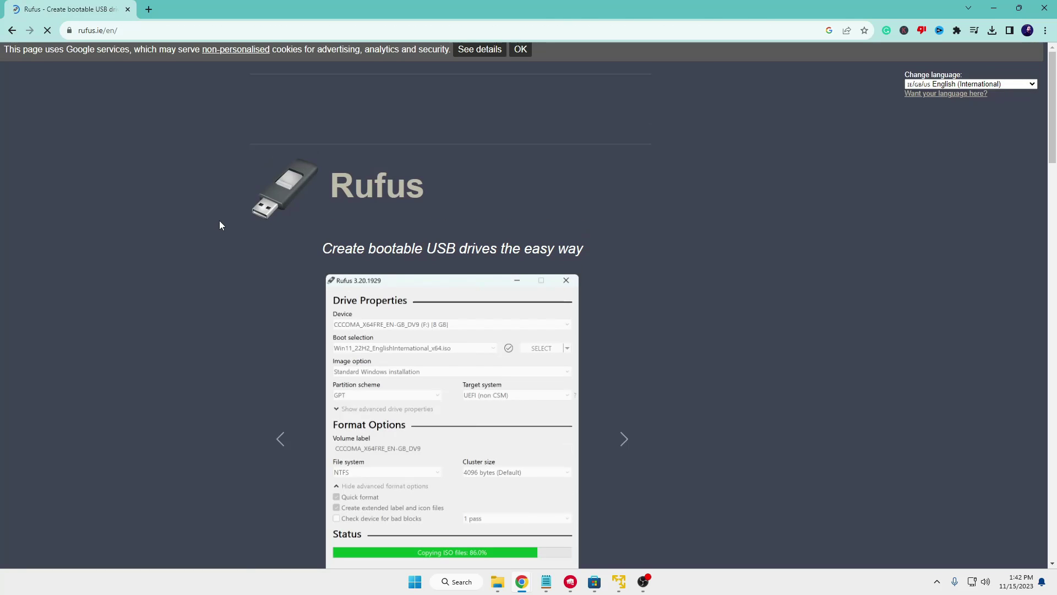
# - Download rufus-4.3.exe from rufus.ie and confirm it finished in Chrome's downloads
pyautogui.scroll(-3, 411, 273)
pyautogui.scroll(-8, 411, 273)
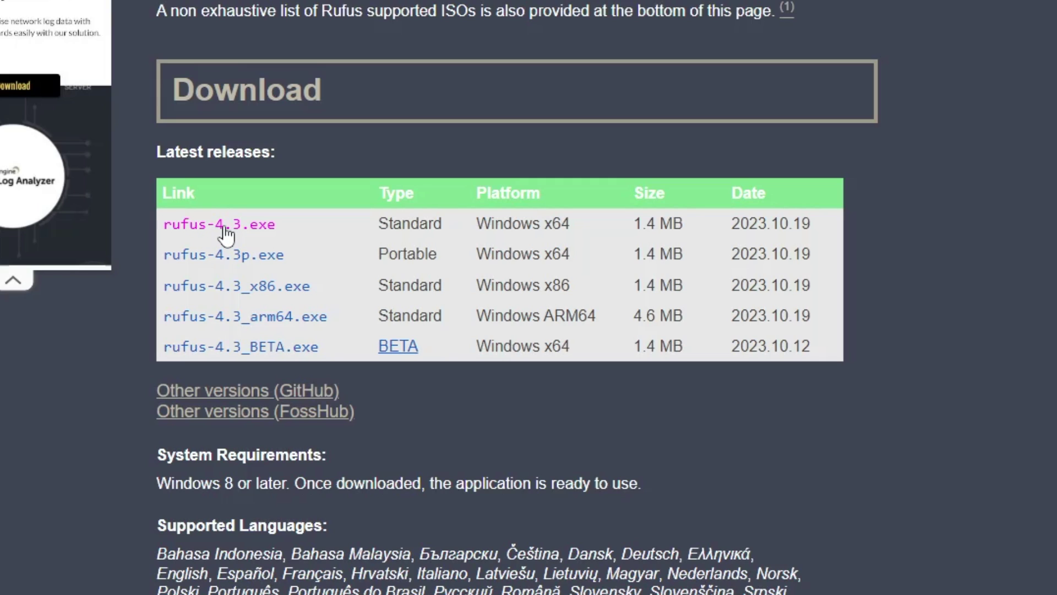
pyautogui.click(226, 238)
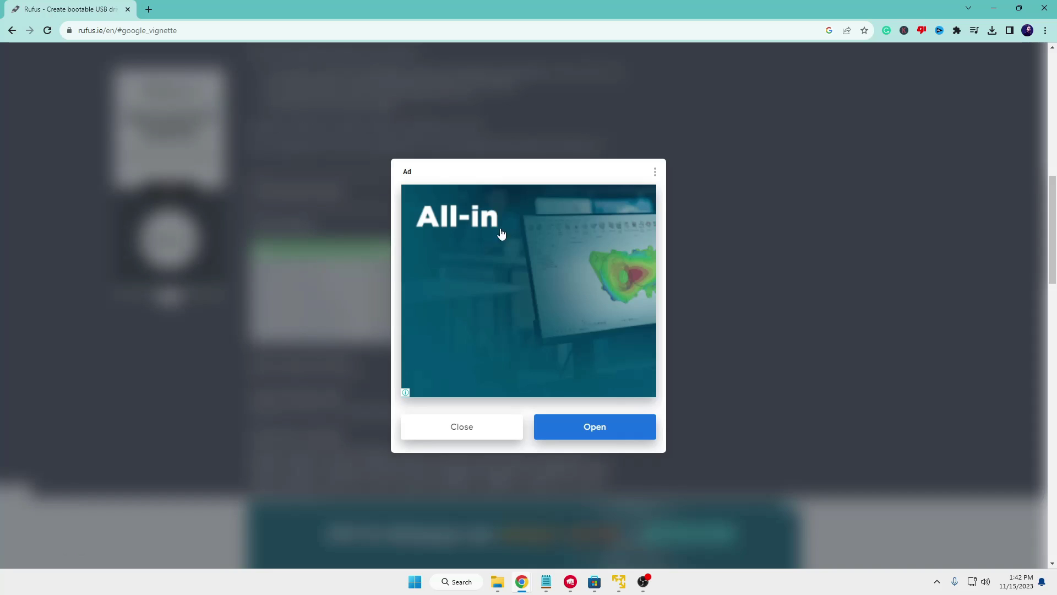
pyautogui.click(728, 271)
pyautogui.click(991, 31)
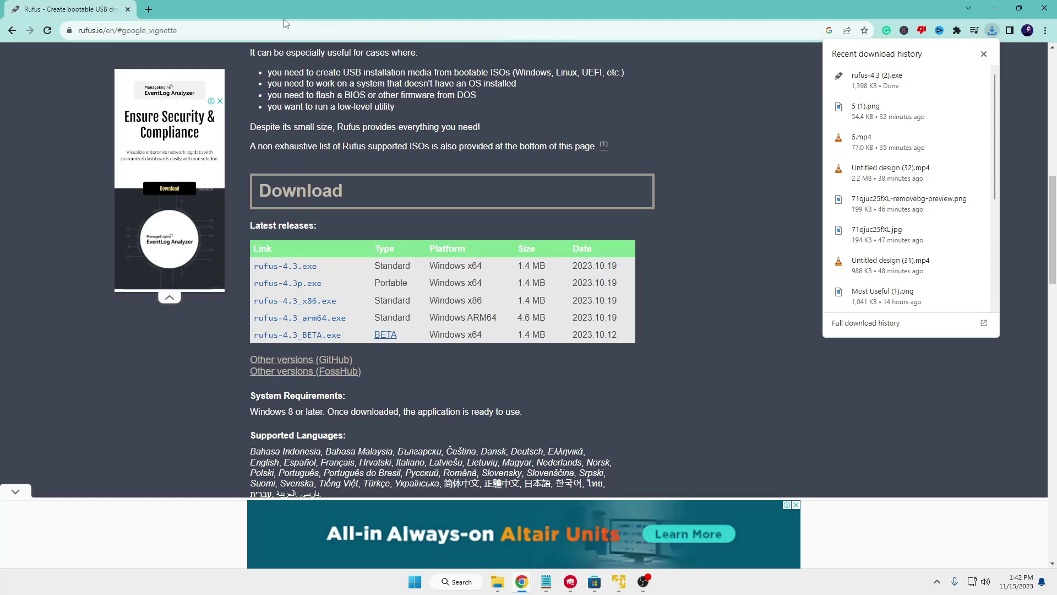
# - In a new tab, go to hirensbootcd.org's Download page and scroll through its tool list
pyautogui.click(149, 9)
pyautogui.write('hirensbootcd.org')
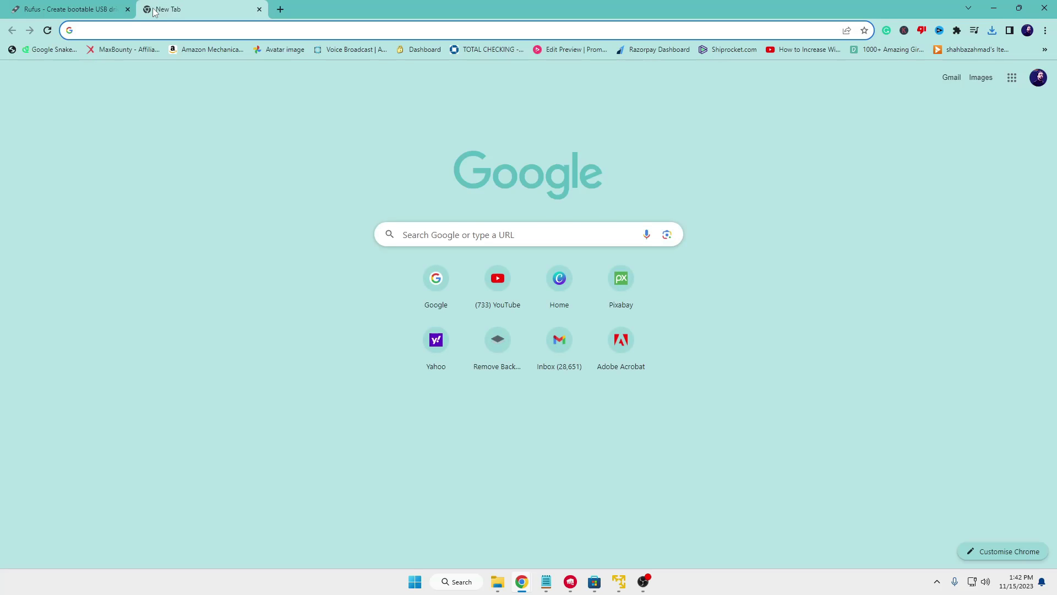
pyautogui.press('Return')
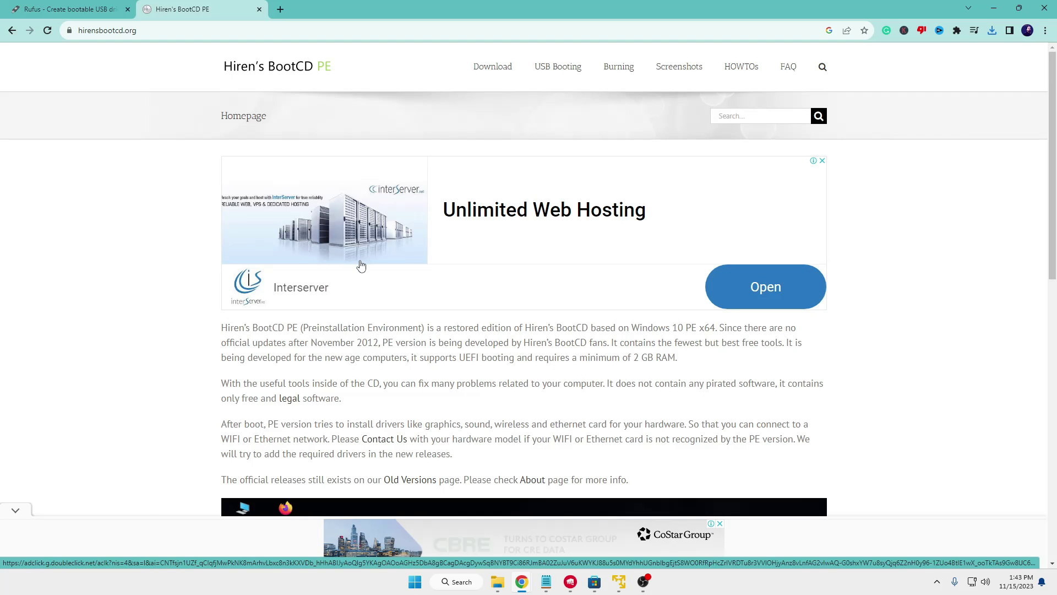
pyautogui.click(493, 67)
pyautogui.click(610, 184)
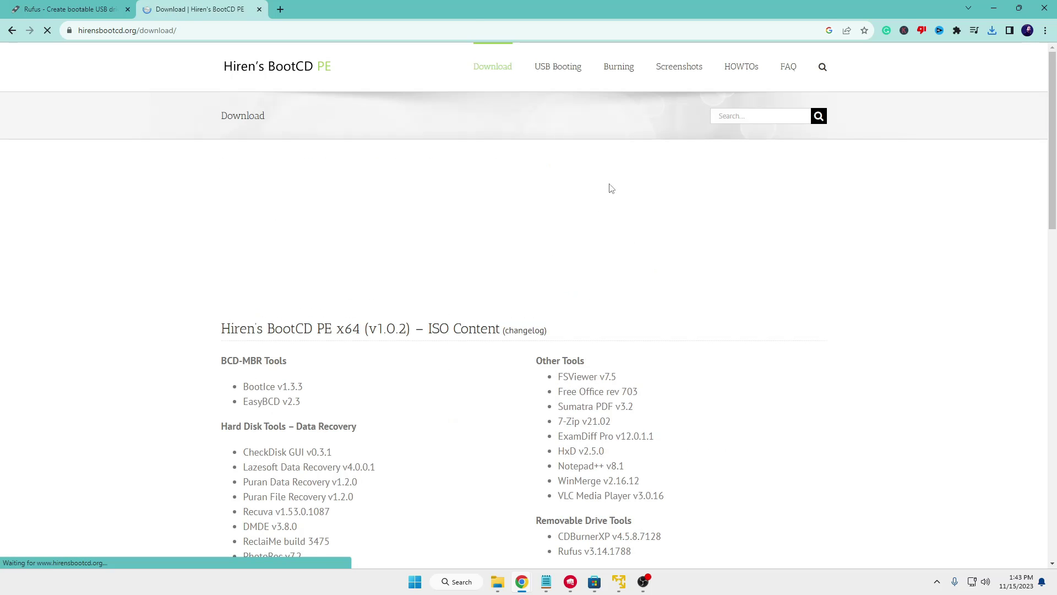
pyautogui.scroll(-15, 348, 266)
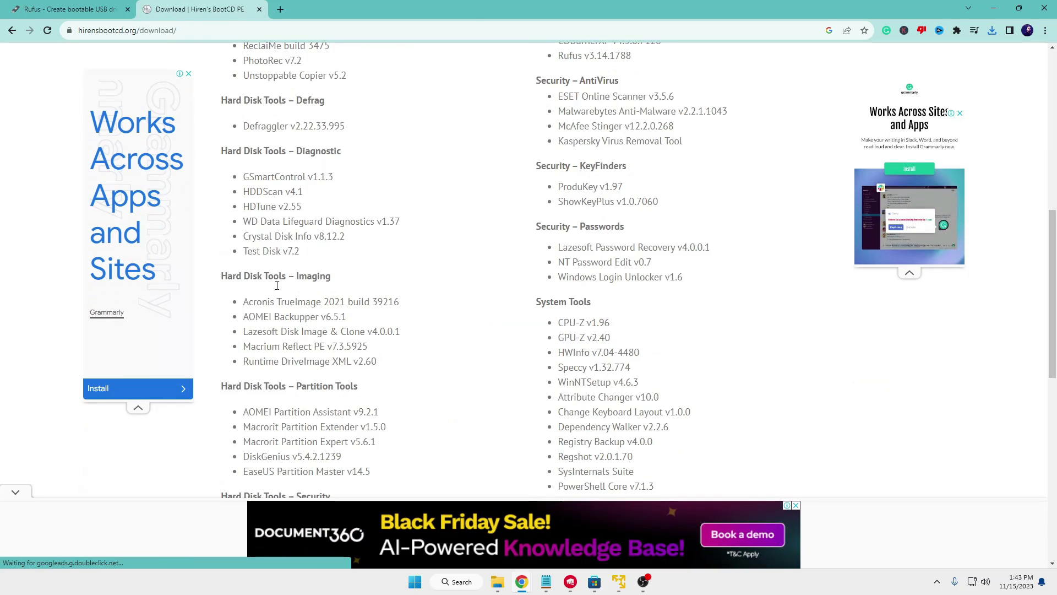
pyautogui.scroll(-1, 280, 287)
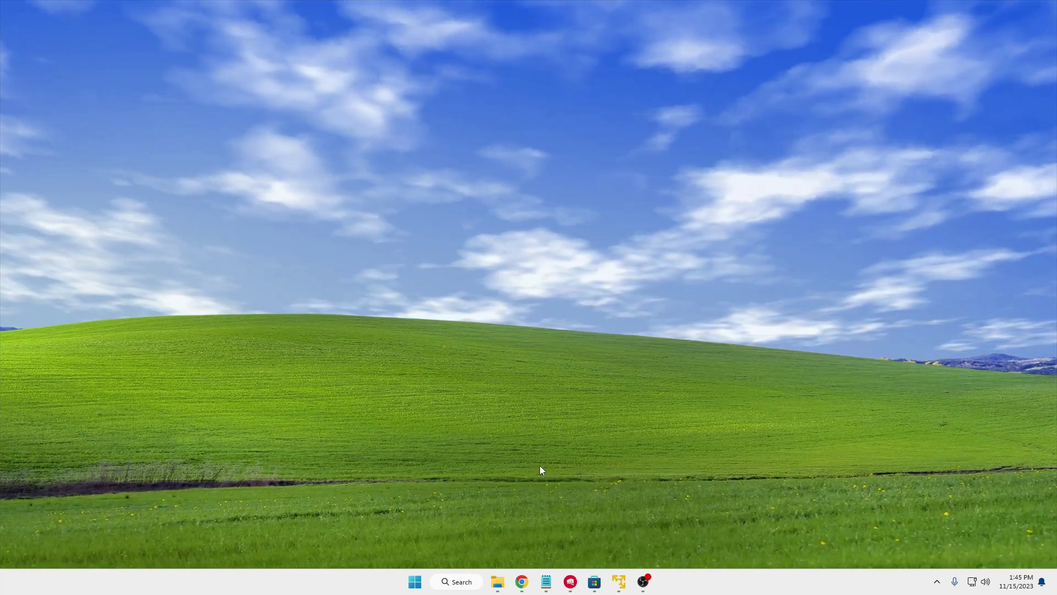
# - Launch Rufus and select Kingston USB (E:) [64 GB] as the target device
pyautogui.click(457, 582)
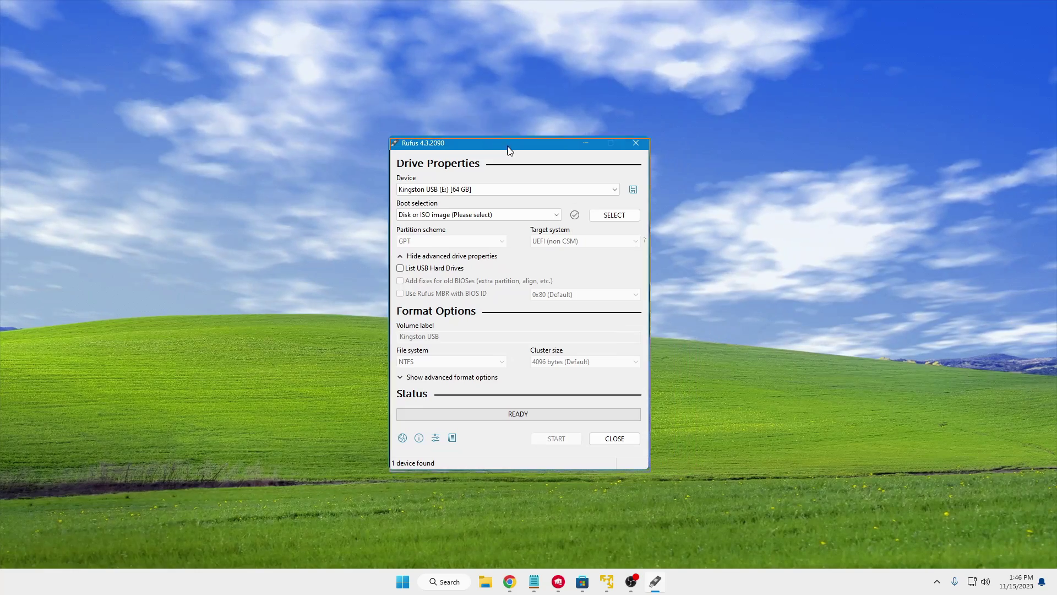
pyautogui.moveTo(531, 151); pyautogui.dragTo(548, 152)
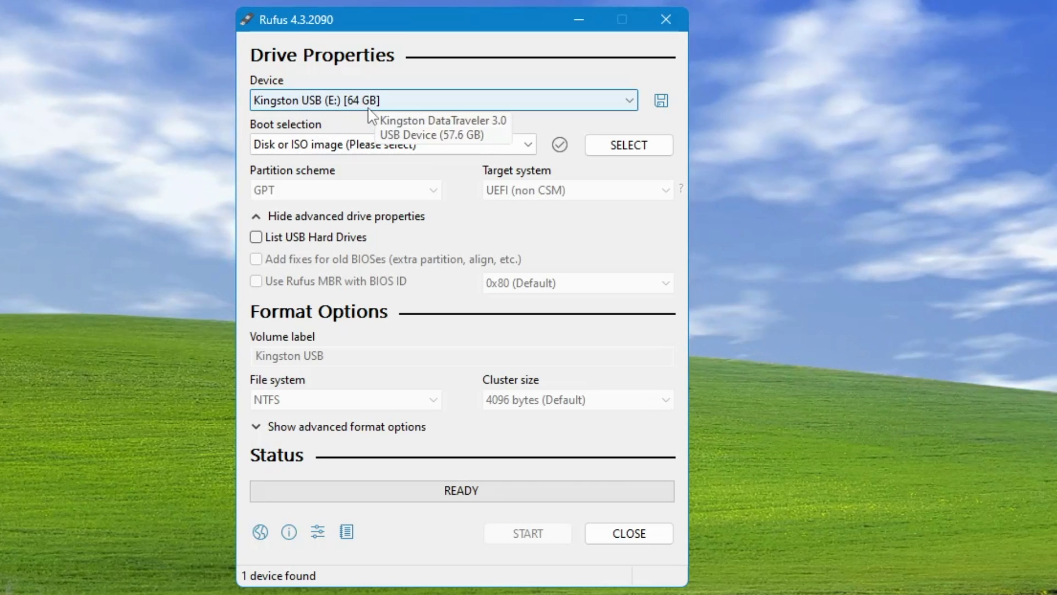
pyautogui.click(426, 101)
pyautogui.click(408, 104)
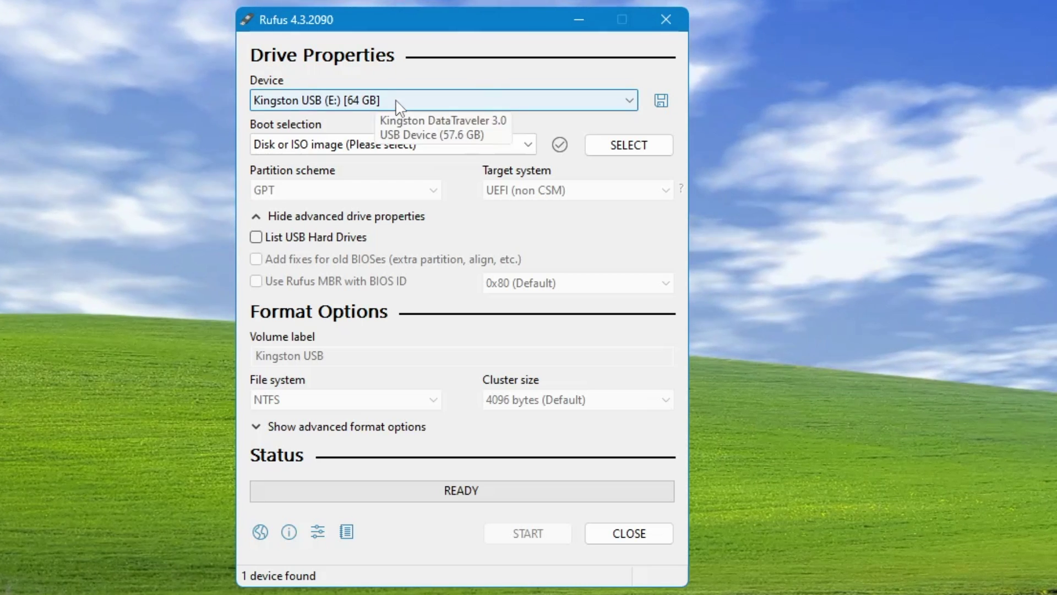
# - Load HBCD_PE_x64.iso from the Desktop > ISO folder as the Rufus boot image
pyautogui.click(632, 146)
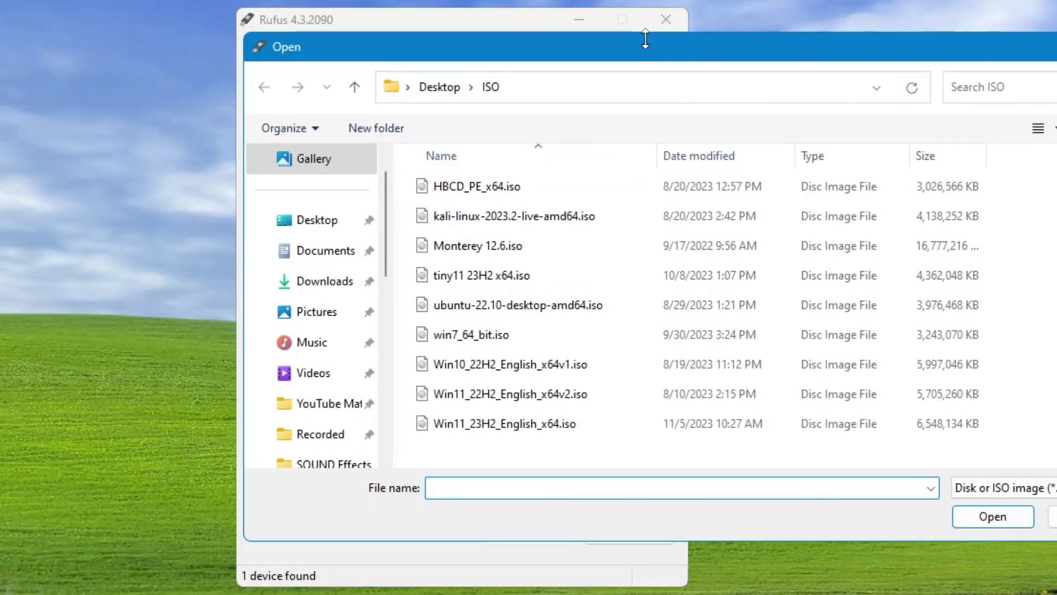
pyautogui.click(483, 187)
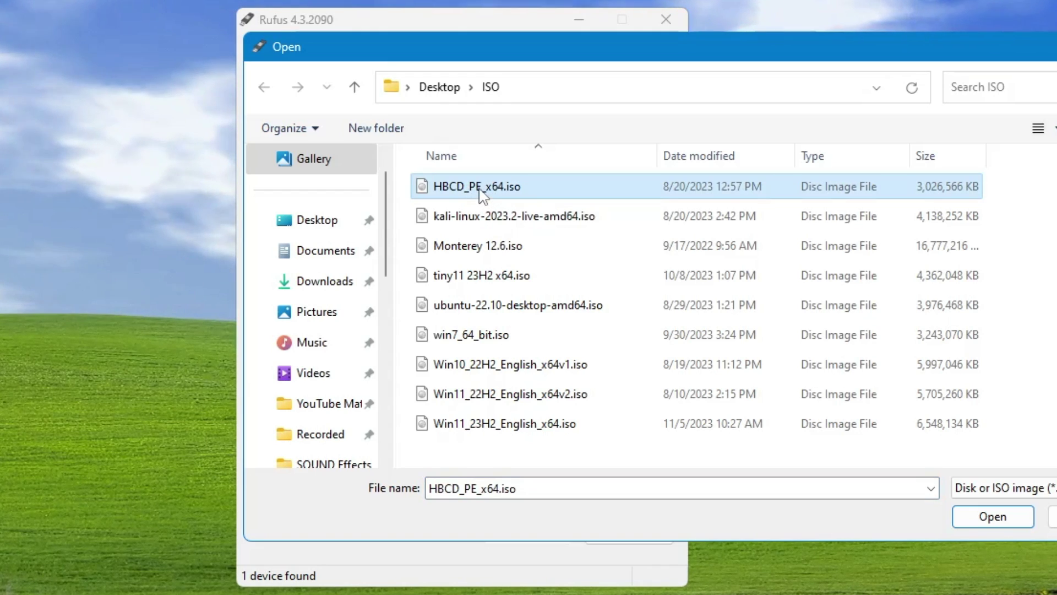
pyautogui.click(972, 515)
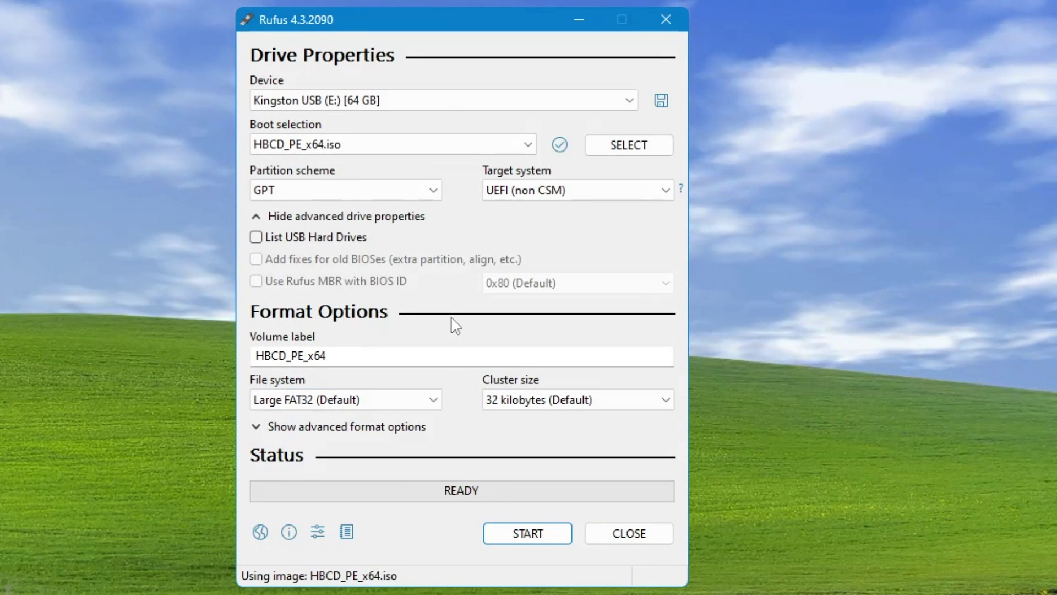
# - Write HBCD_PE_x64 to the Kingston drive, accepting data erasure, then close Rufus
pyautogui.click(530, 544)
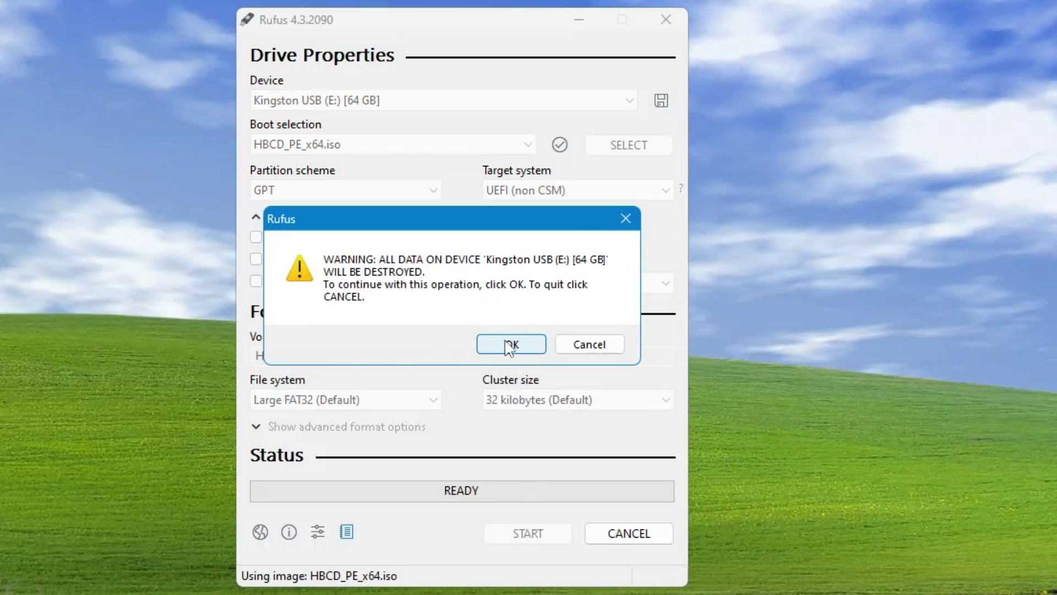
pyautogui.click(509, 344)
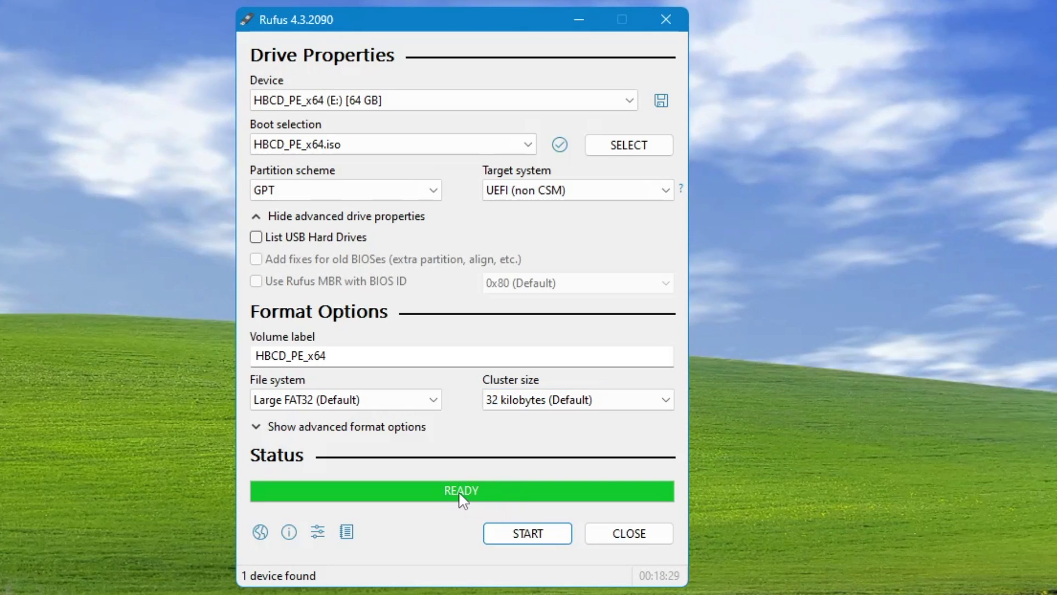
pyautogui.click(619, 537)
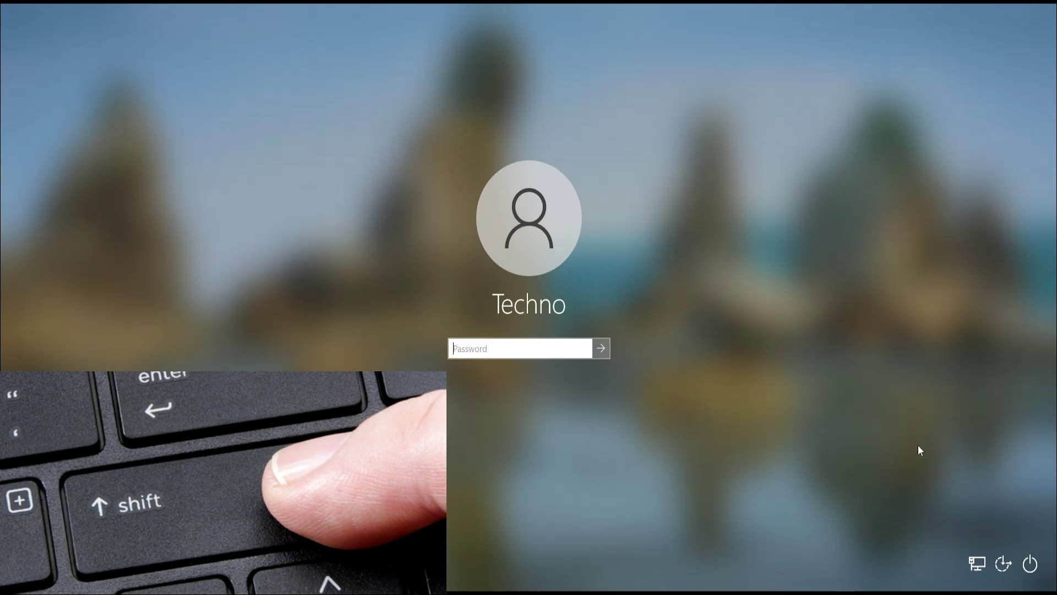
# - Shift-restart the locked PC from the sign-in power menu, overriding the unsaved-work warning
pyautogui.click(1029, 564)
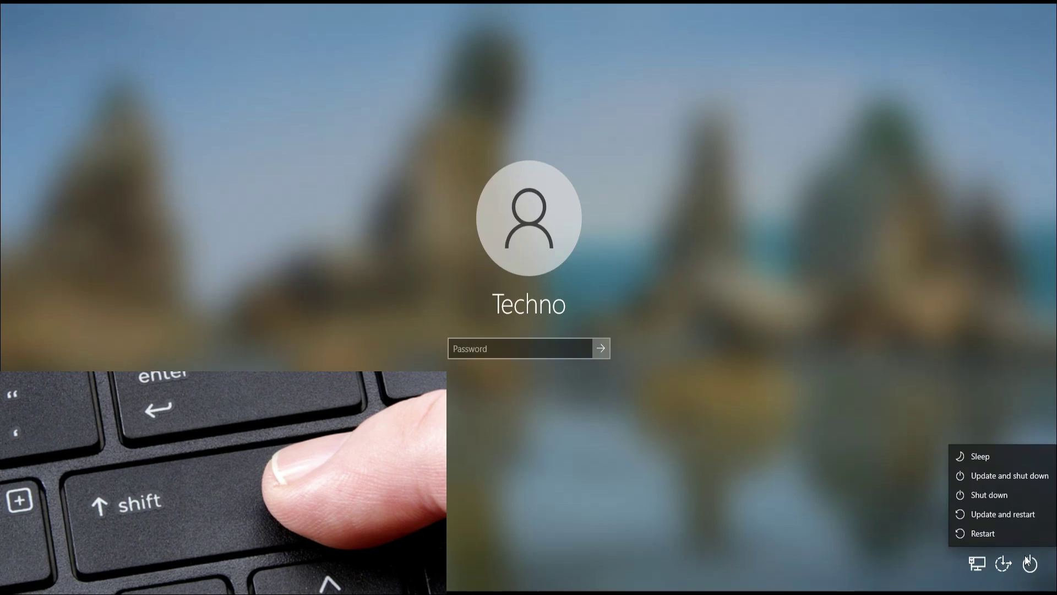
pyautogui.keyDown('shift'); pyautogui.click(986, 534); pyautogui.keyUp('shift')
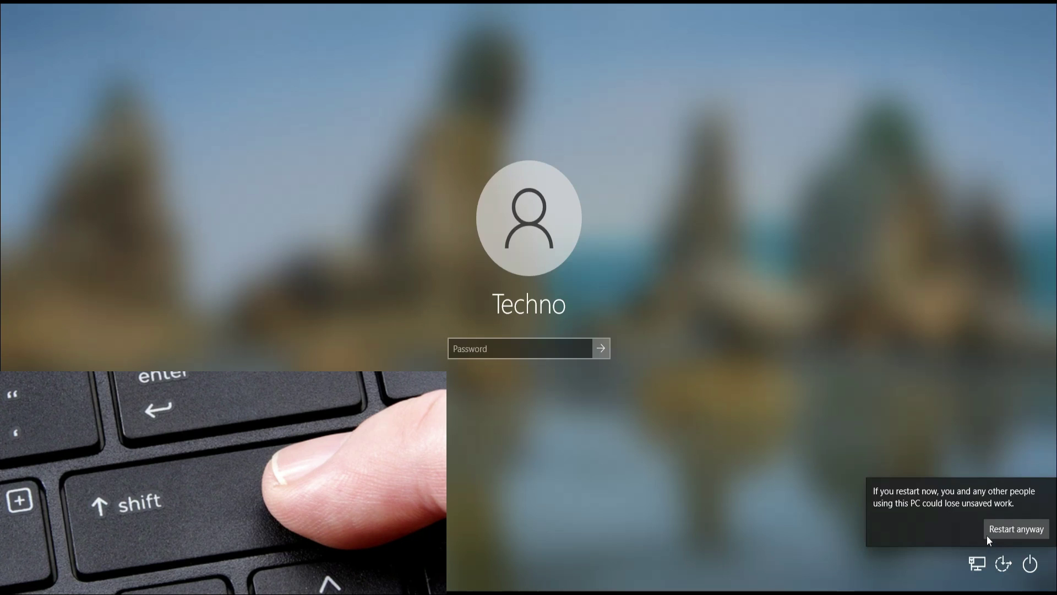
pyautogui.keyDown('shift'); pyautogui.click(1010, 533); pyautogui.keyUp('shift')
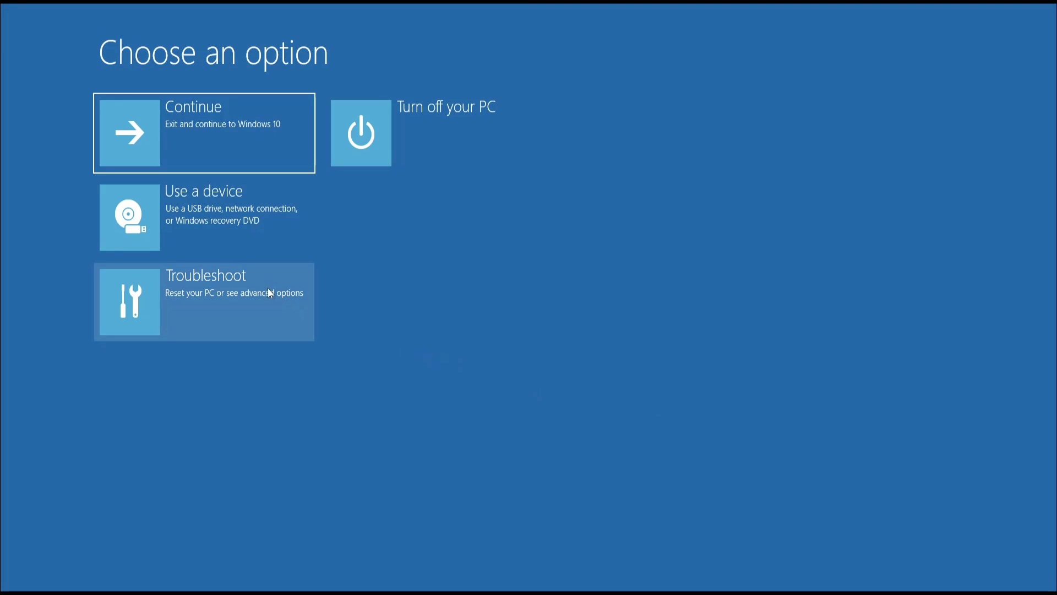
# - Restart via Troubleshoot > Advanced options > UEFI Firmware Settings to boot from the USB drive
pyautogui.click(255, 299)
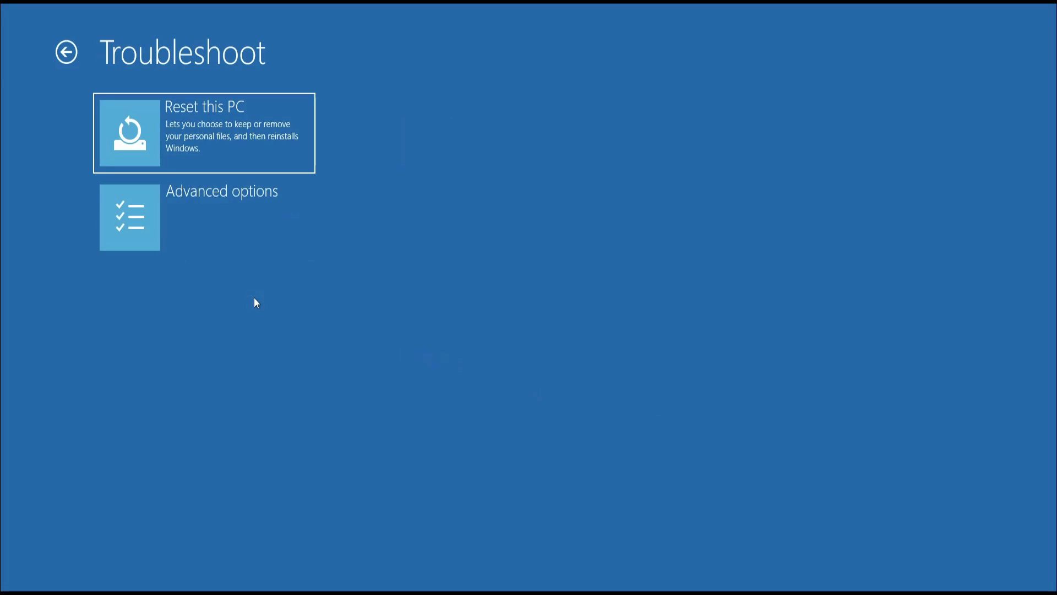
pyautogui.click(242, 211)
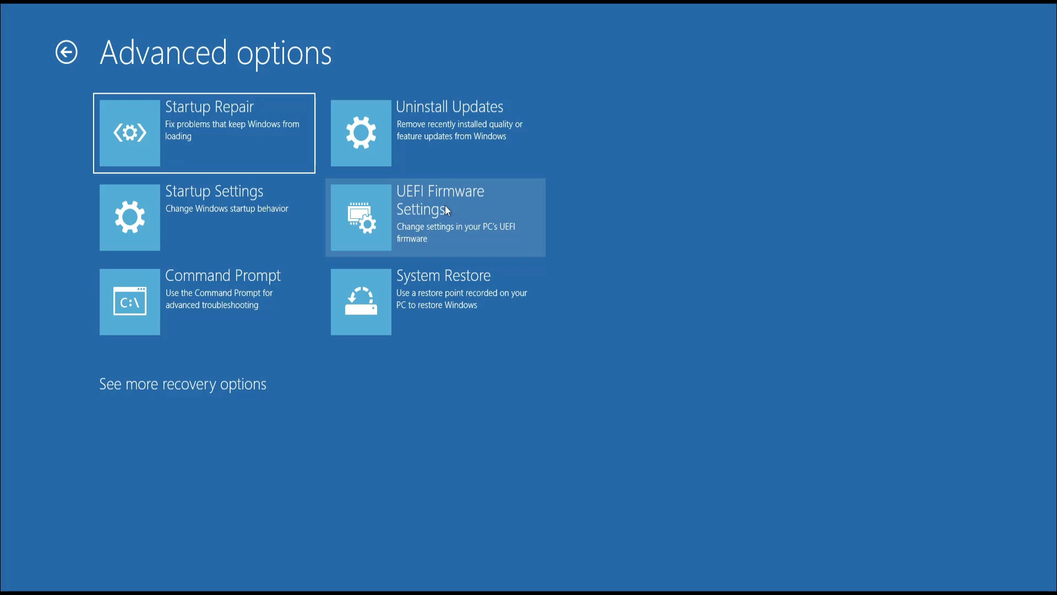
pyautogui.click(445, 205)
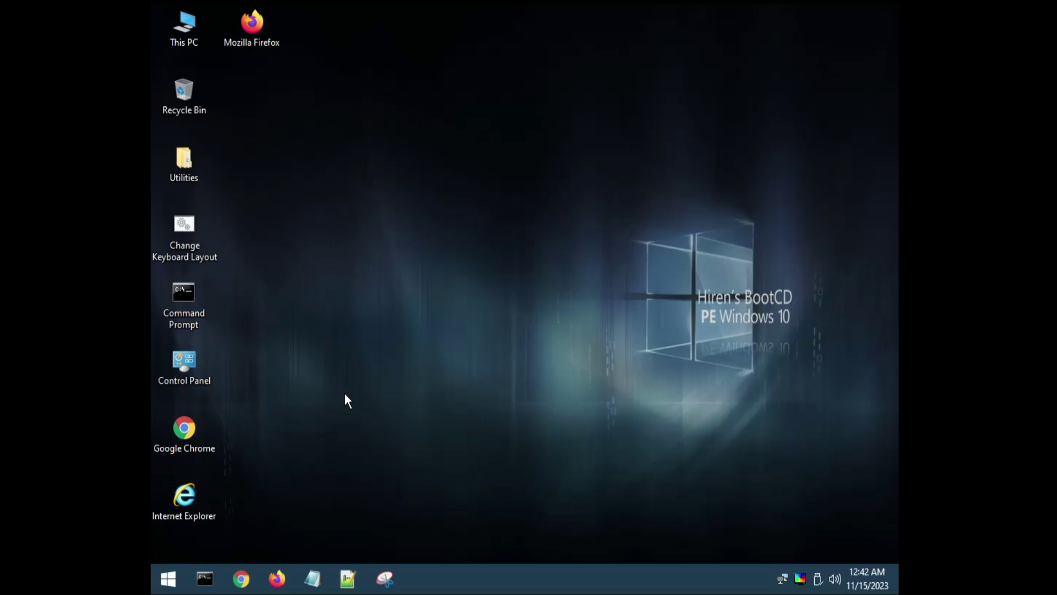
# - In Hiren's PE, expand Start > All Programs > Security > Passwords to reach Windows Login Unlocker
pyautogui.click(168, 579)
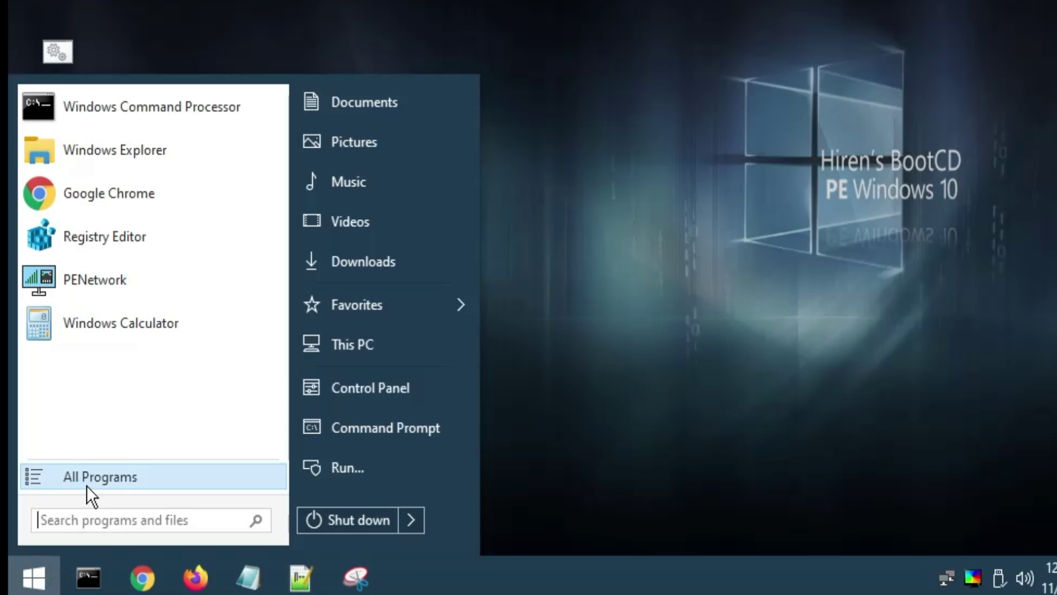
pyautogui.click(87, 484)
pyautogui.click(87, 485)
pyautogui.click(87, 484)
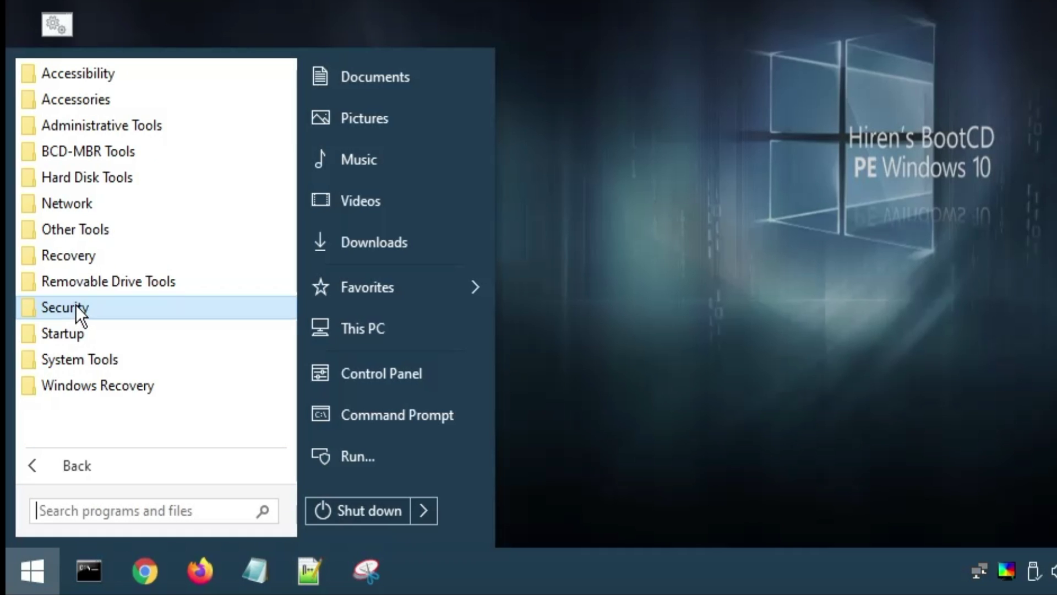
pyautogui.click(79, 306)
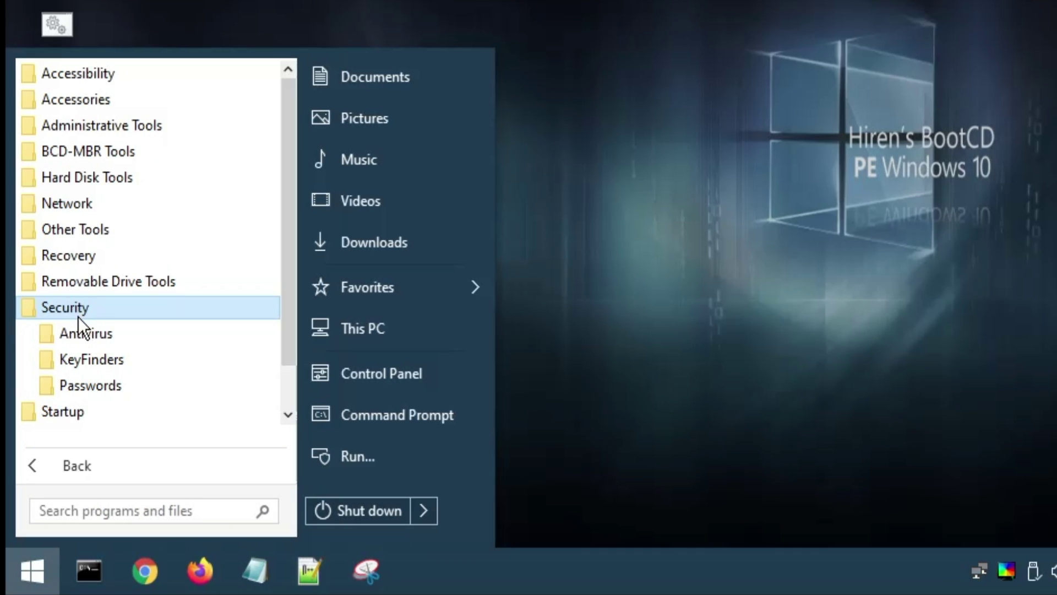
pyautogui.click(95, 388)
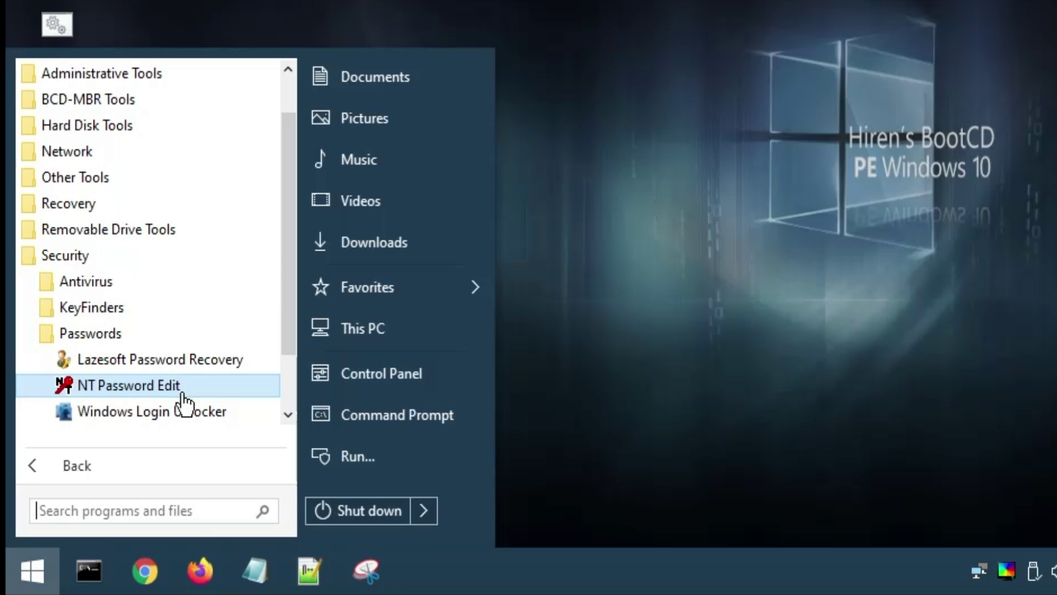
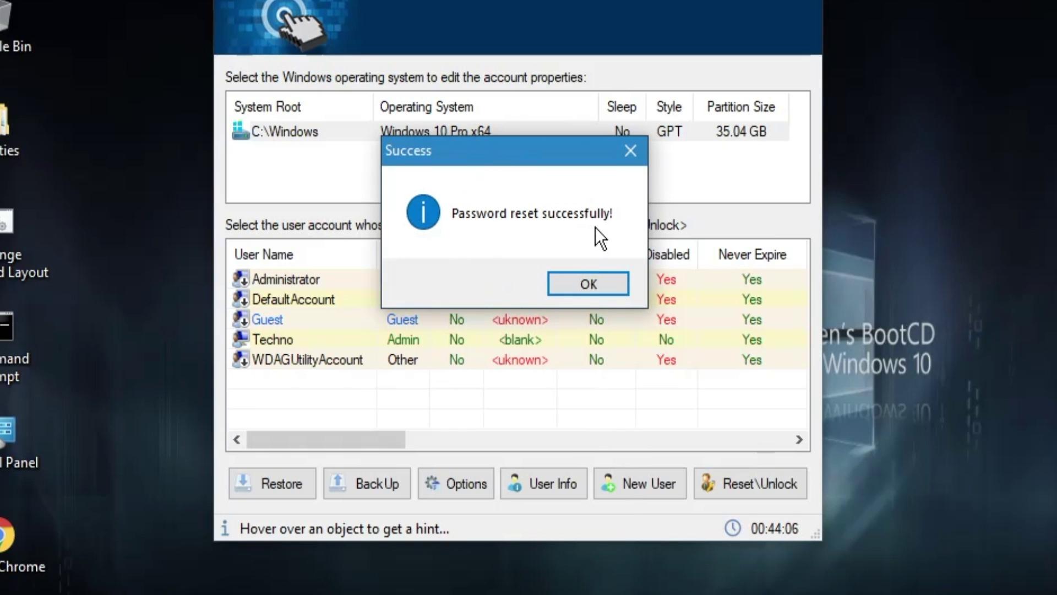
# - Acknowledge the Success message confirming Techno's password is now reset to blank
pyautogui.click(579, 285)
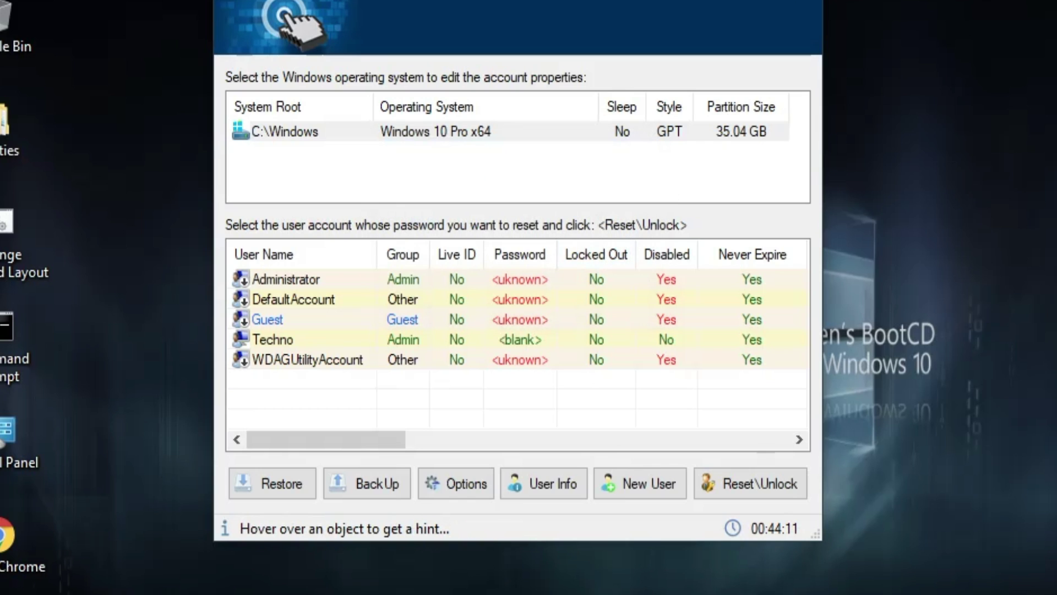
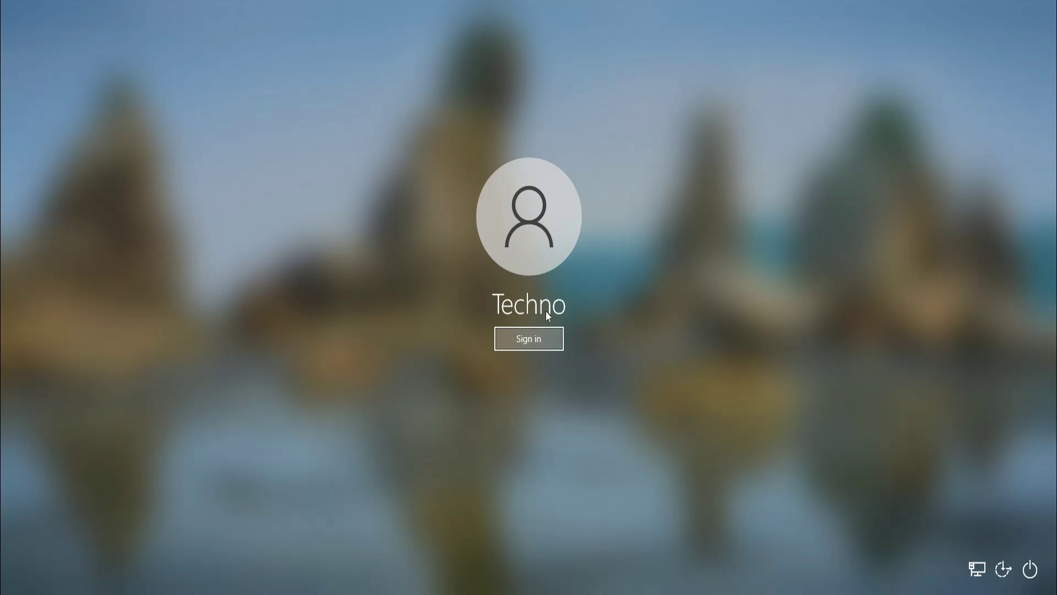
# - Sign in to the reset account from the sign-in screen with no password required
pyautogui.click(538, 339)
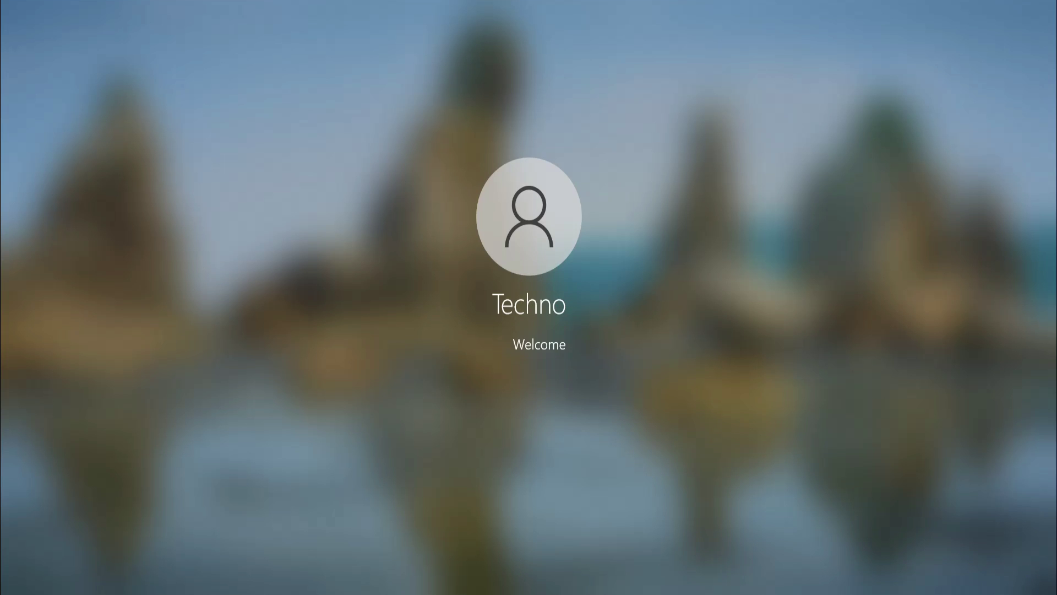